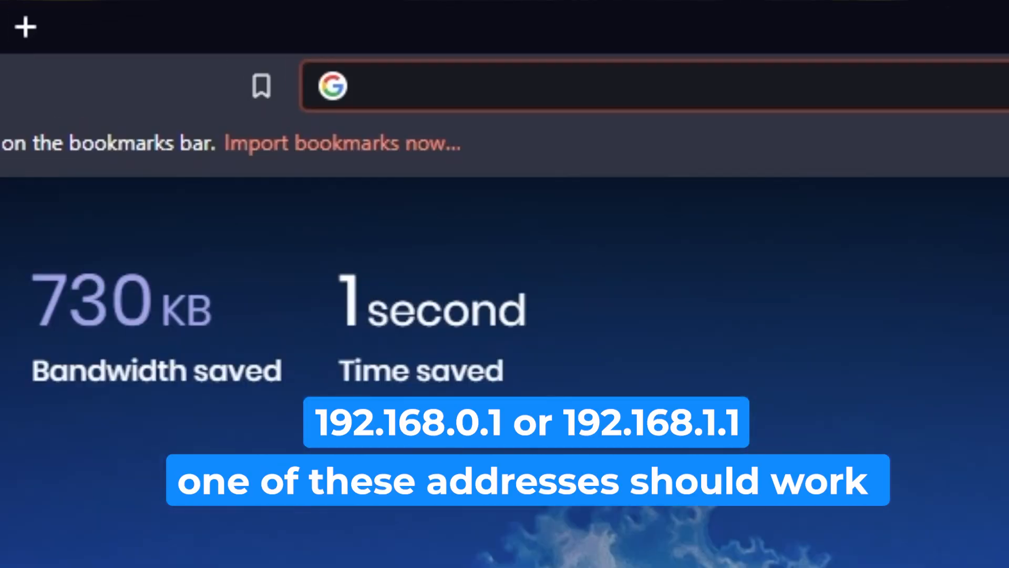
Try the router address 192.168.1.1, and open the router's web interface at 192.168.0.1.
text(192.)
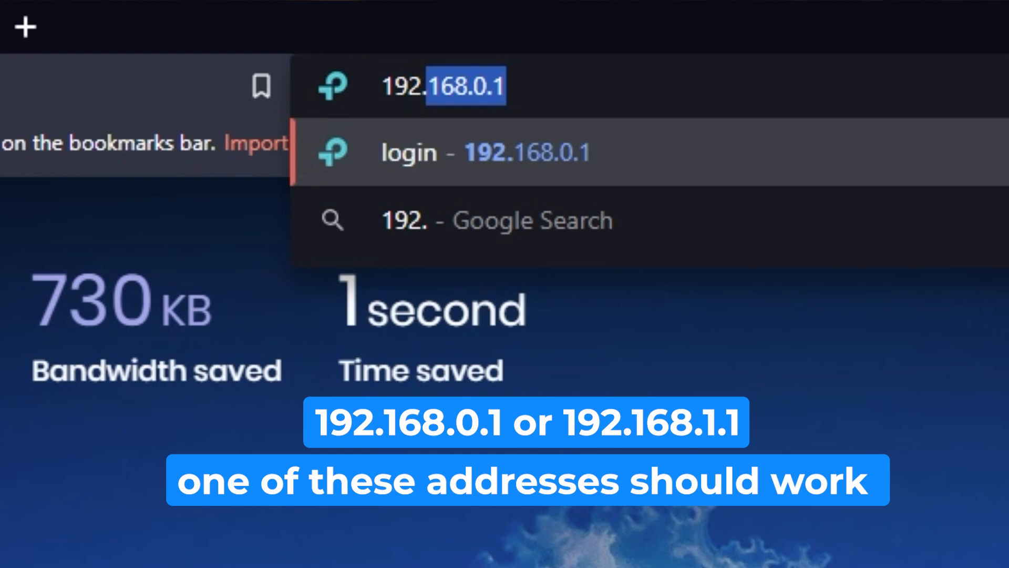
text(168.1)
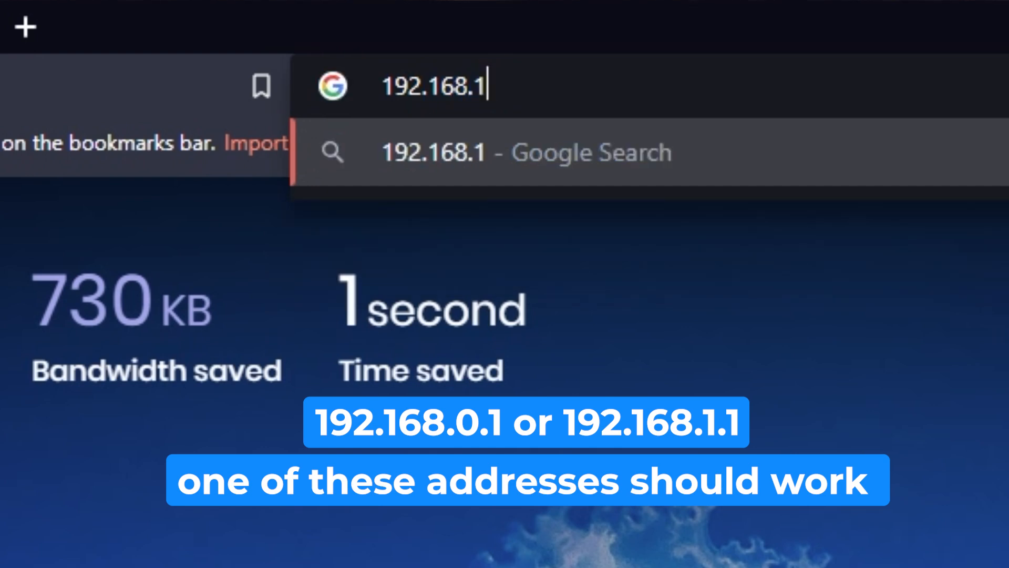
text(.1)
key(Return)
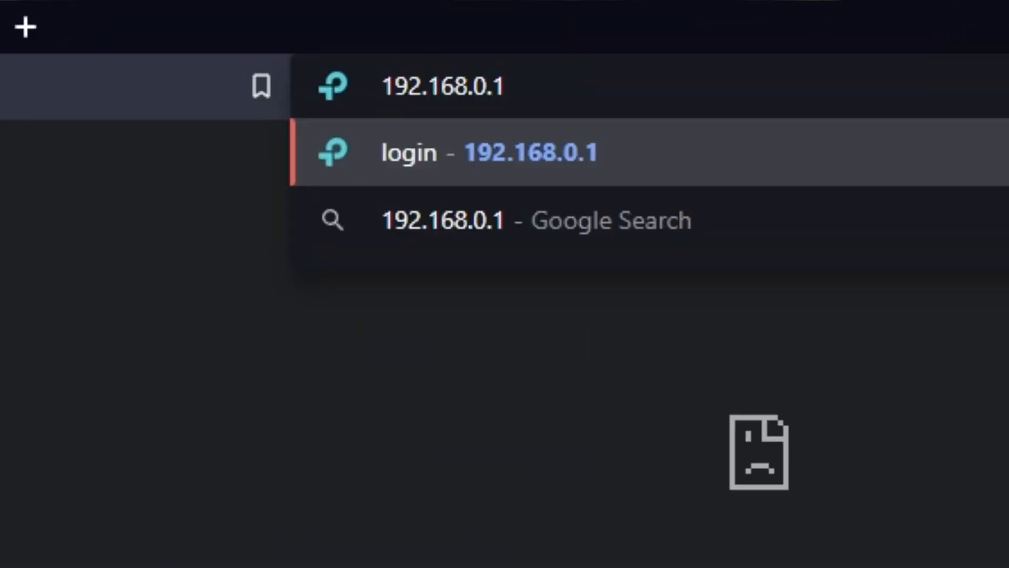
key(Return)
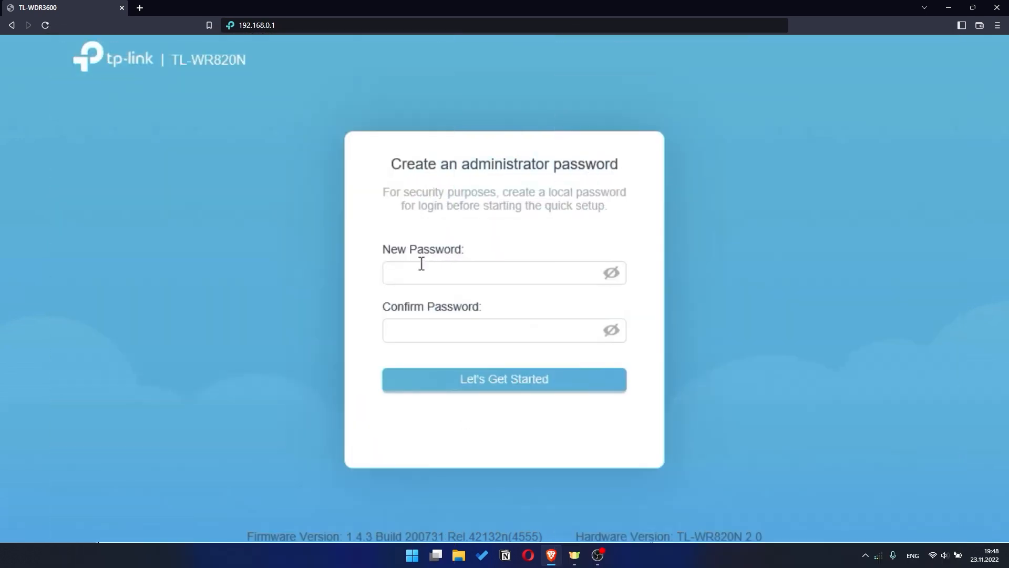
Create the router's administrator password, enter it again as confirmation, and start the quick setup.
click(419, 263)
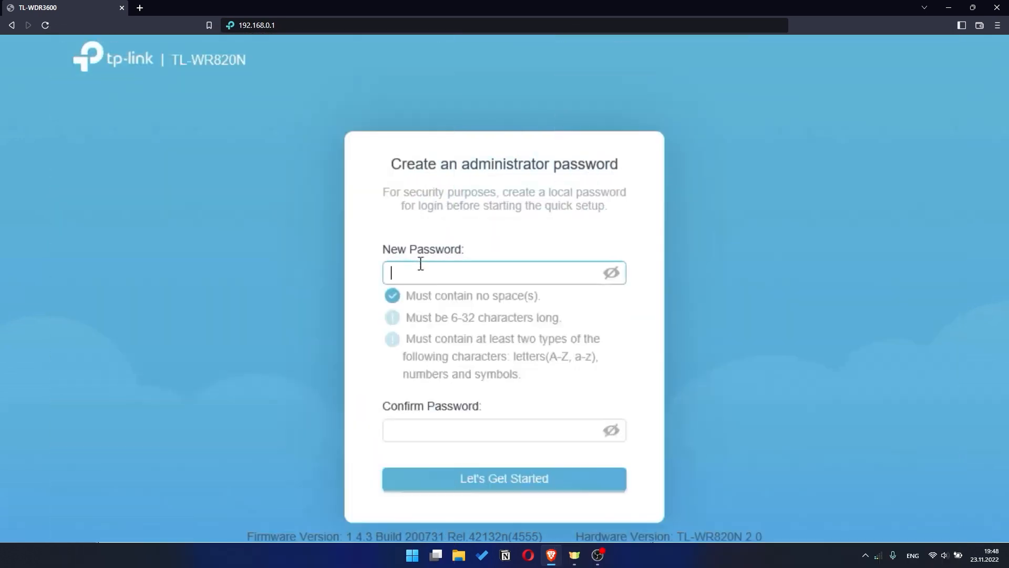
text(•••••••••)
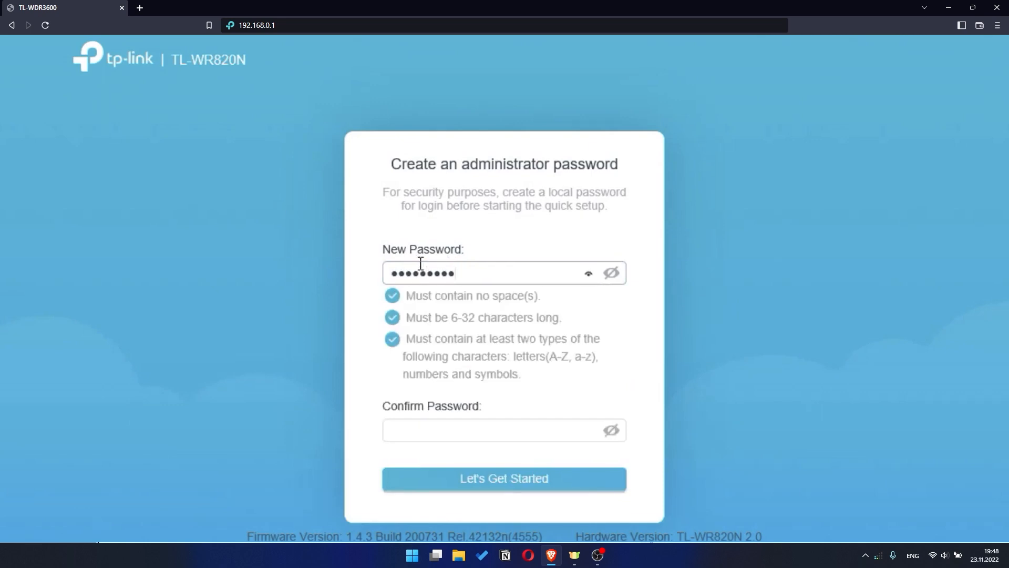
click(426, 430)
text(••••••••)
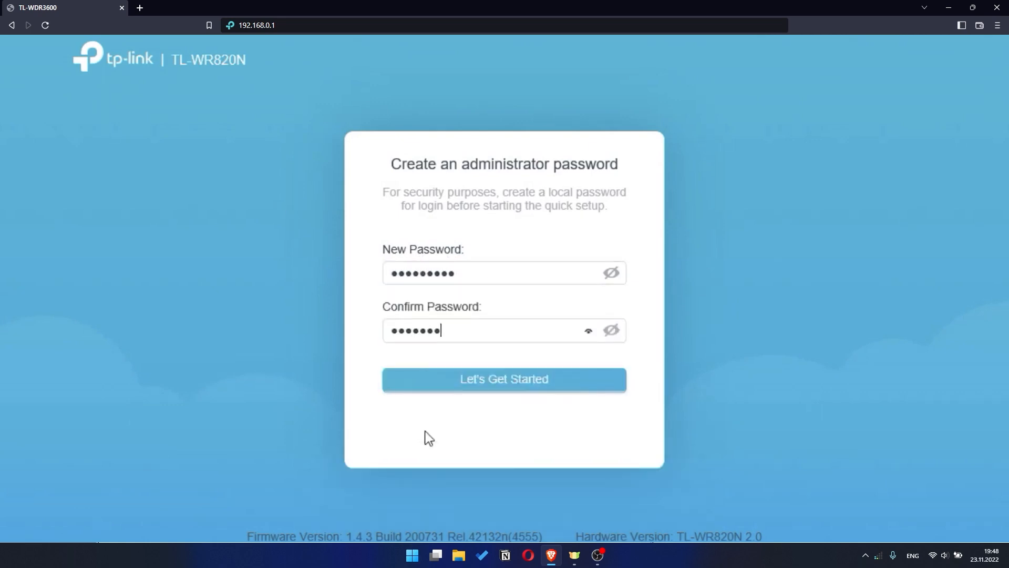
text(•)
click(523, 383)
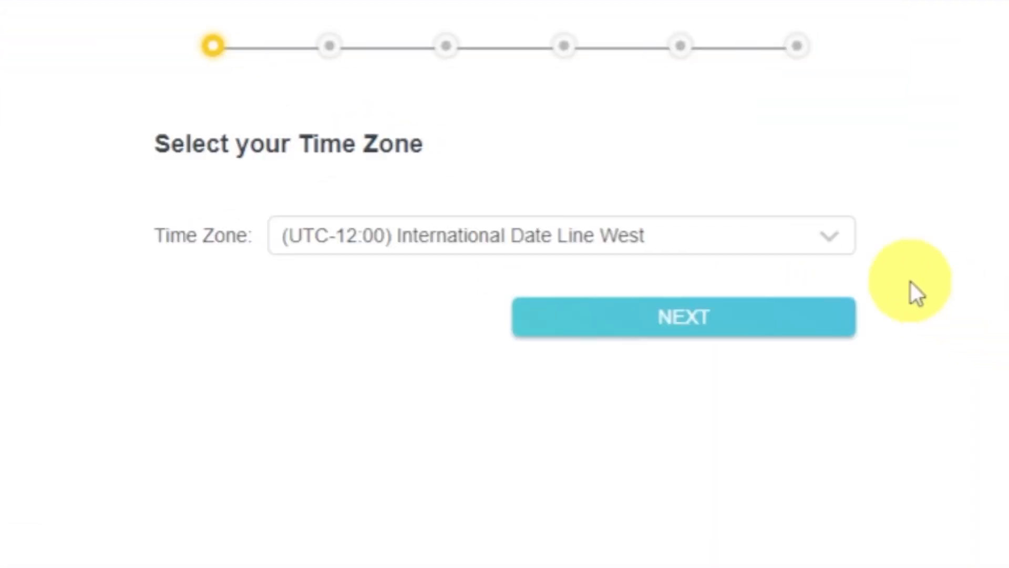
Check the available time zones and continue with (UTC-12:00) International Date Line West.
click(846, 239)
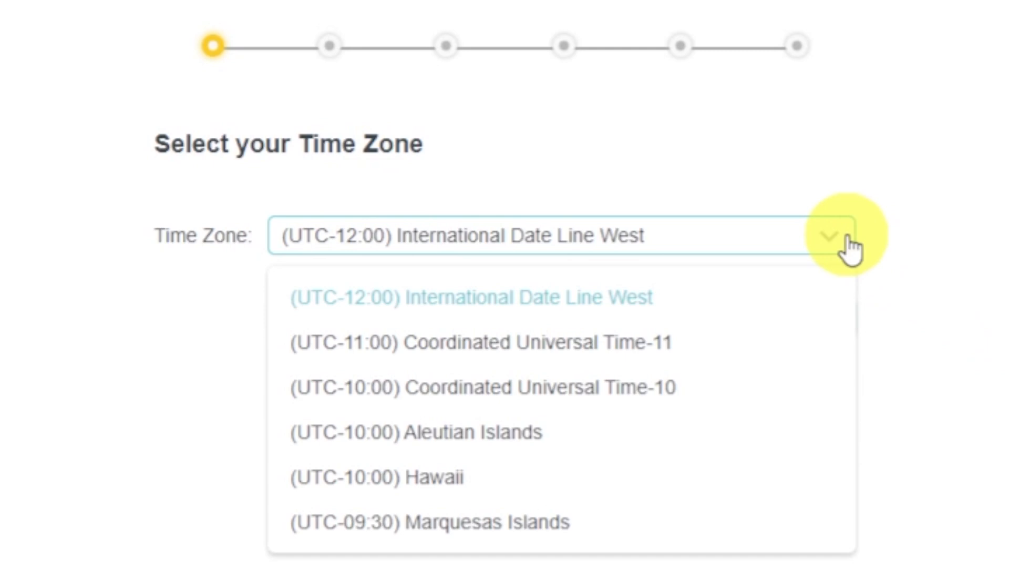
click(847, 239)
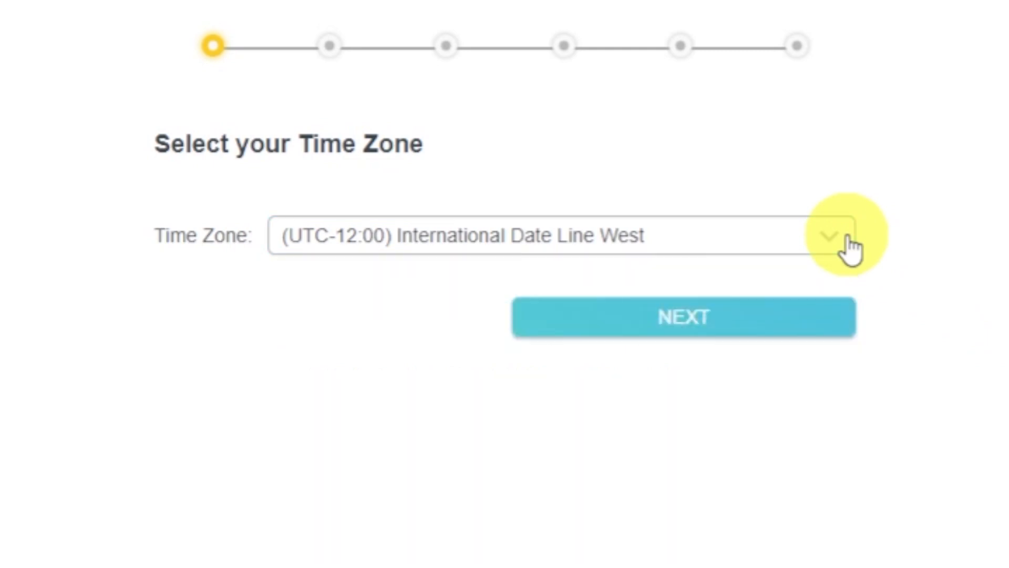
click(823, 330)
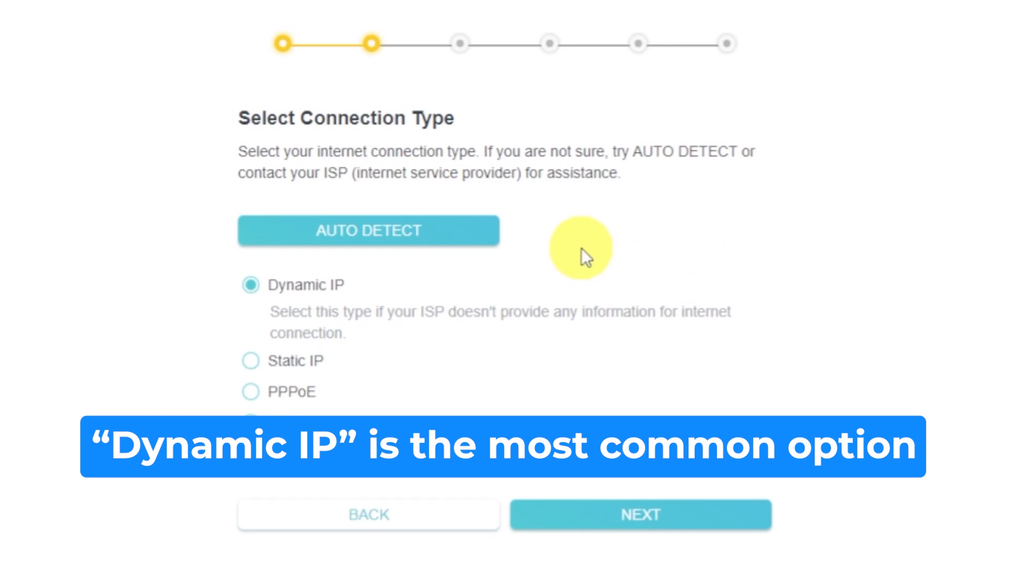
Auto-detect the internet connection type, proceed with Dynamic IP, and keep the Use Default MAC Address option.
click(459, 232)
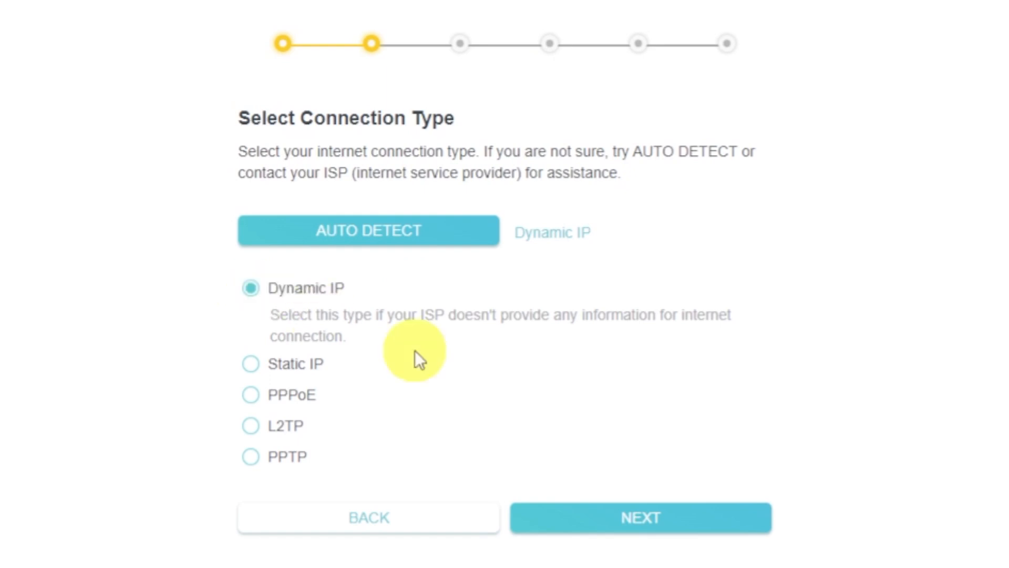
click(701, 524)
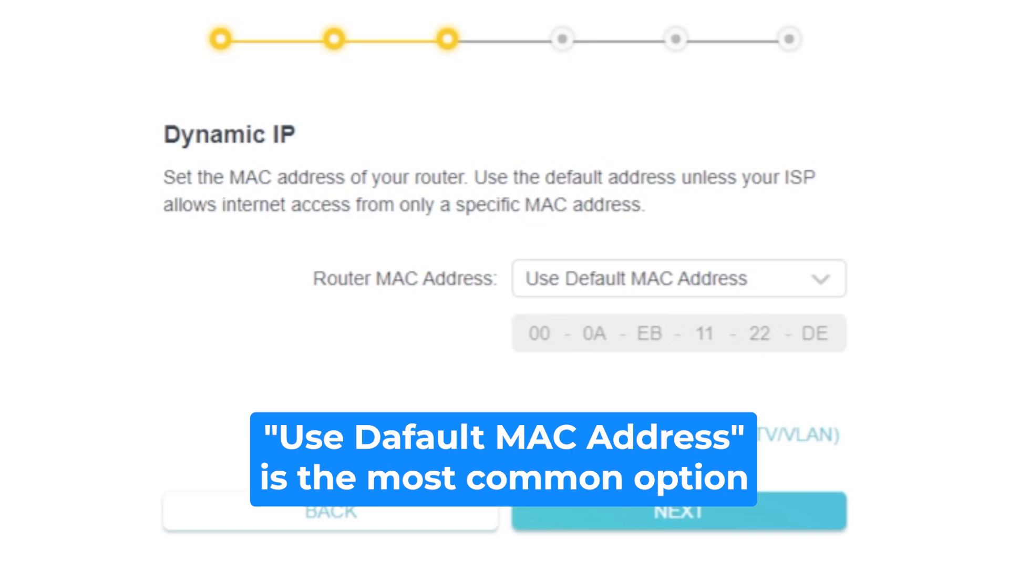
click(836, 290)
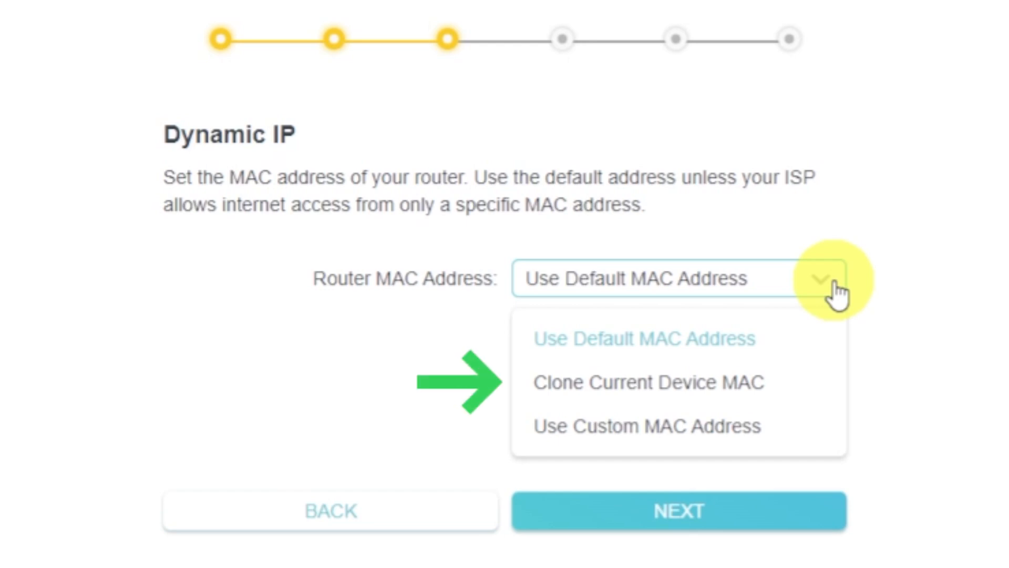
click(836, 290)
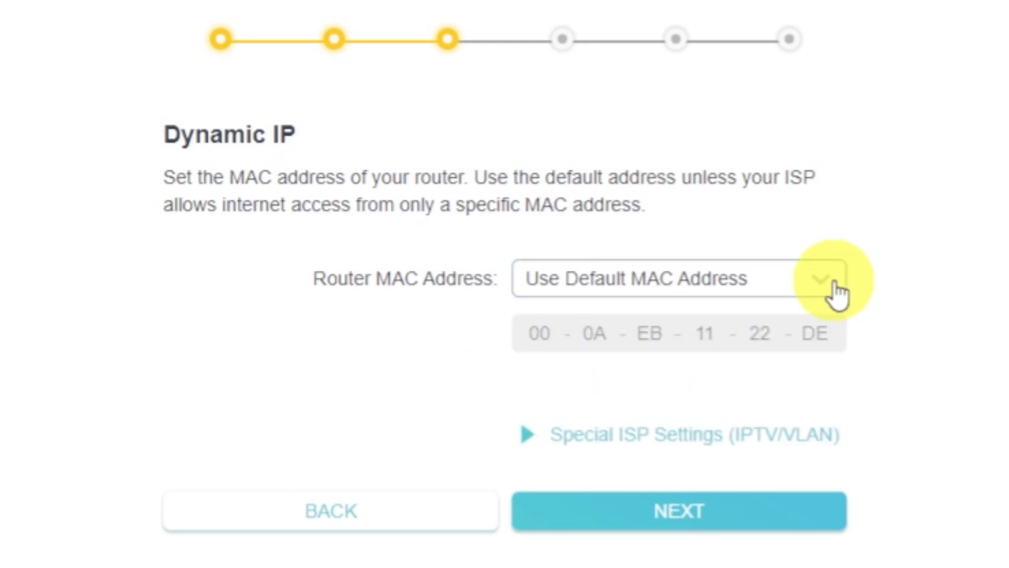
click(793, 514)
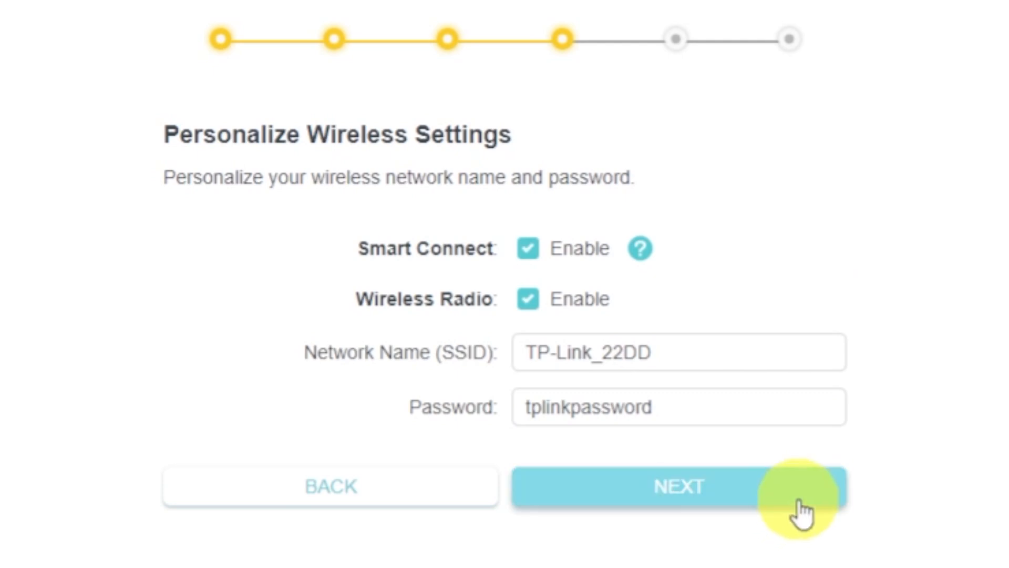
Accept the wireless settings with Smart Connect and Wireless Radio enabled, keeping the network name TP-Link_22DD and the default password.
click(530, 299)
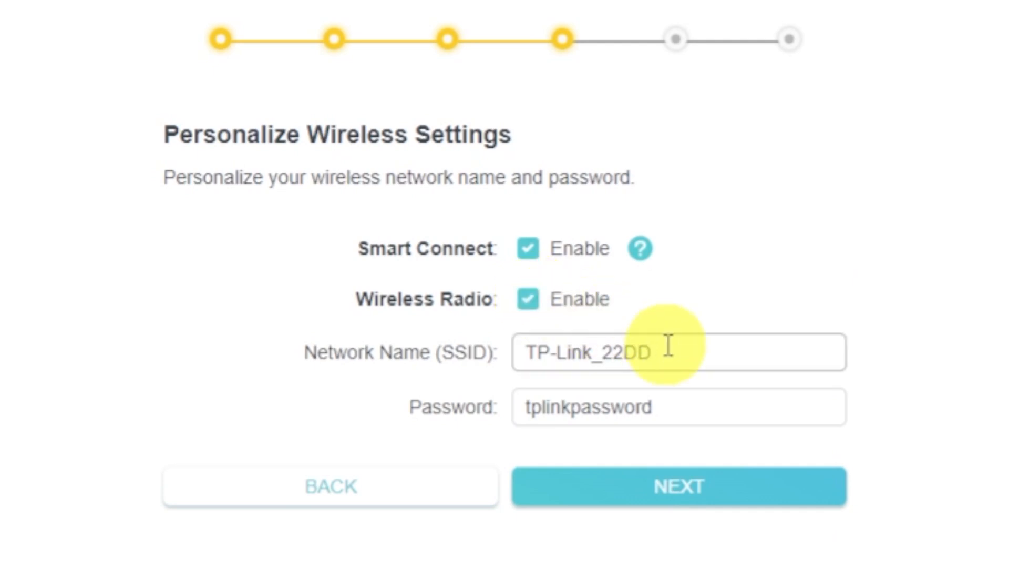
click(723, 356)
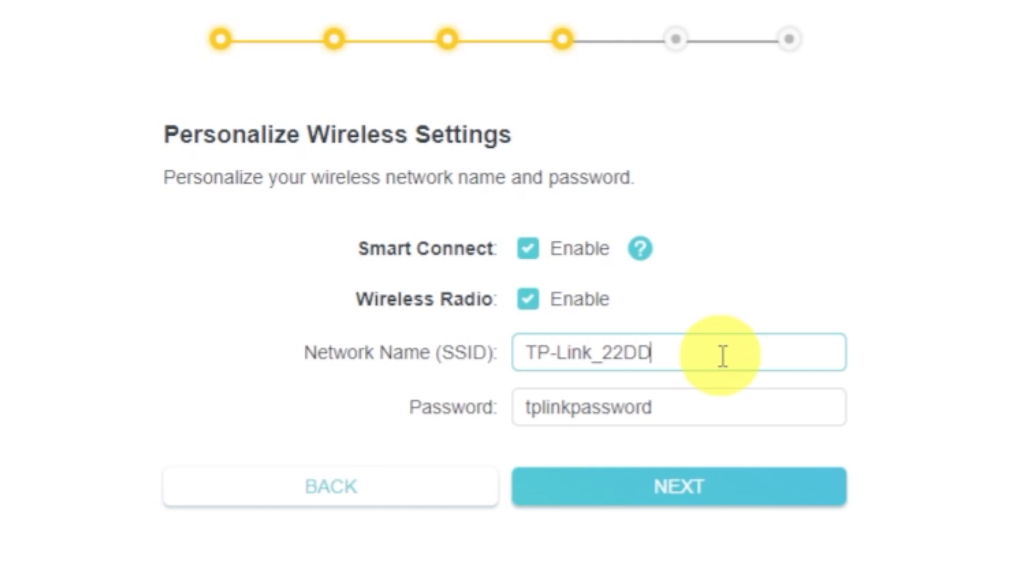
click(716, 406)
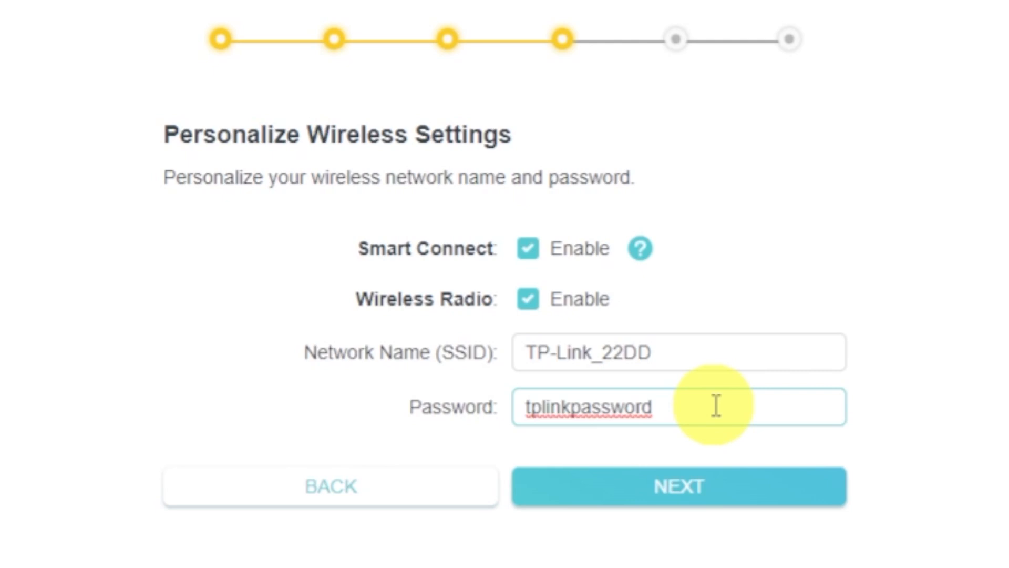
click(721, 497)
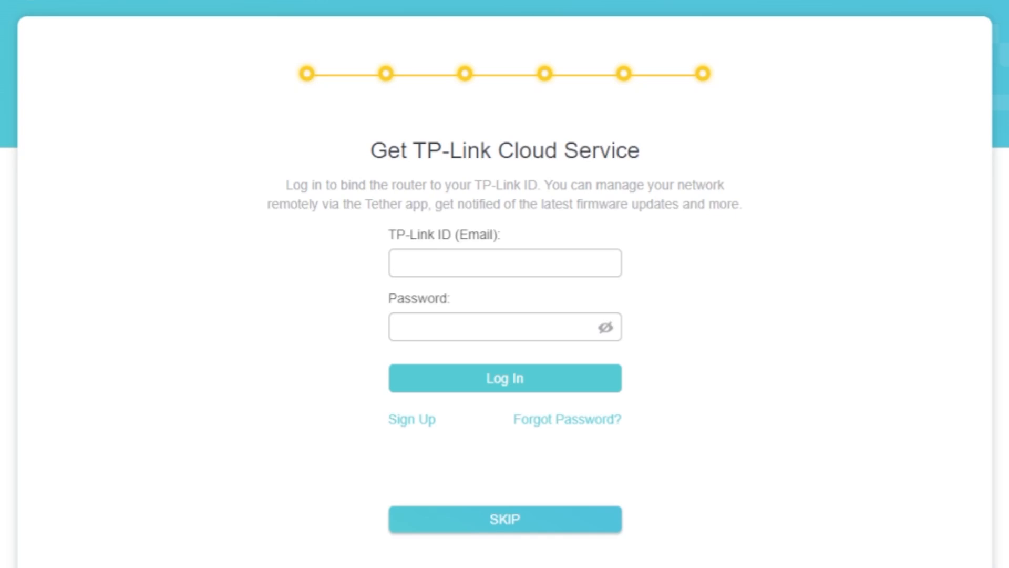
Finish the quick setup by accepting the settings summary, skipping the TP-Link Cloud login and the internet connection retry.
click(504, 520)
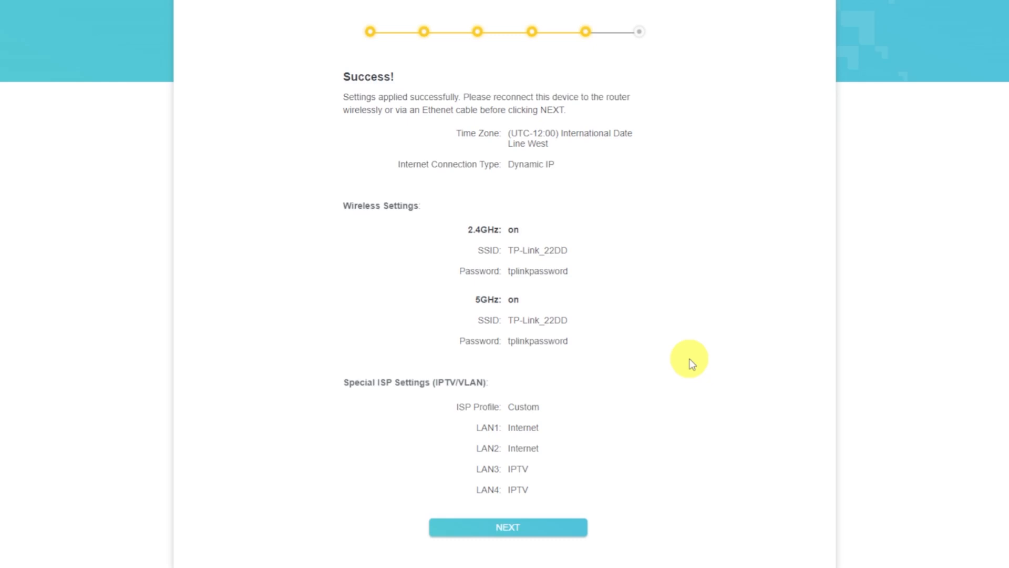
click(565, 527)
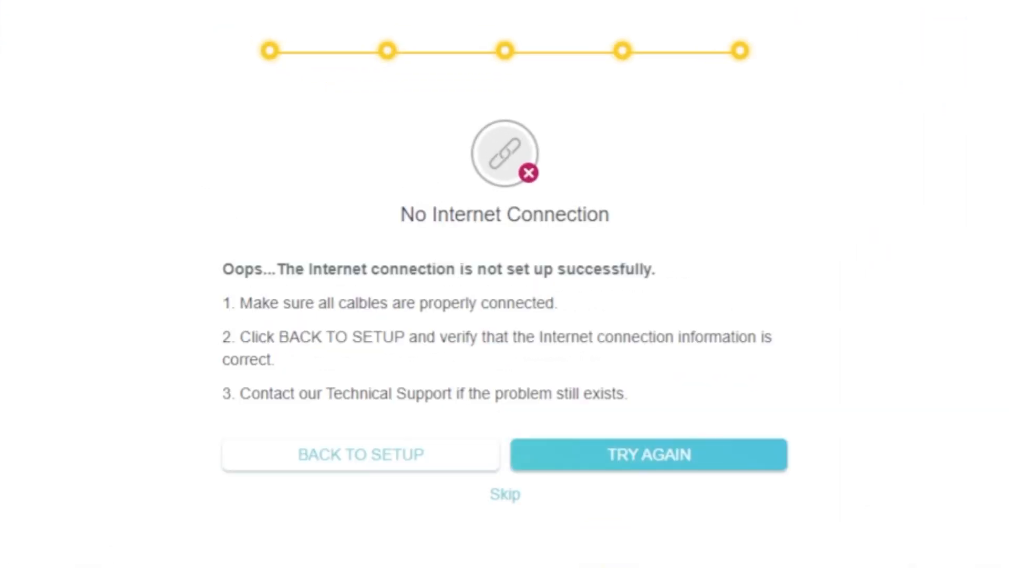
click(512, 495)
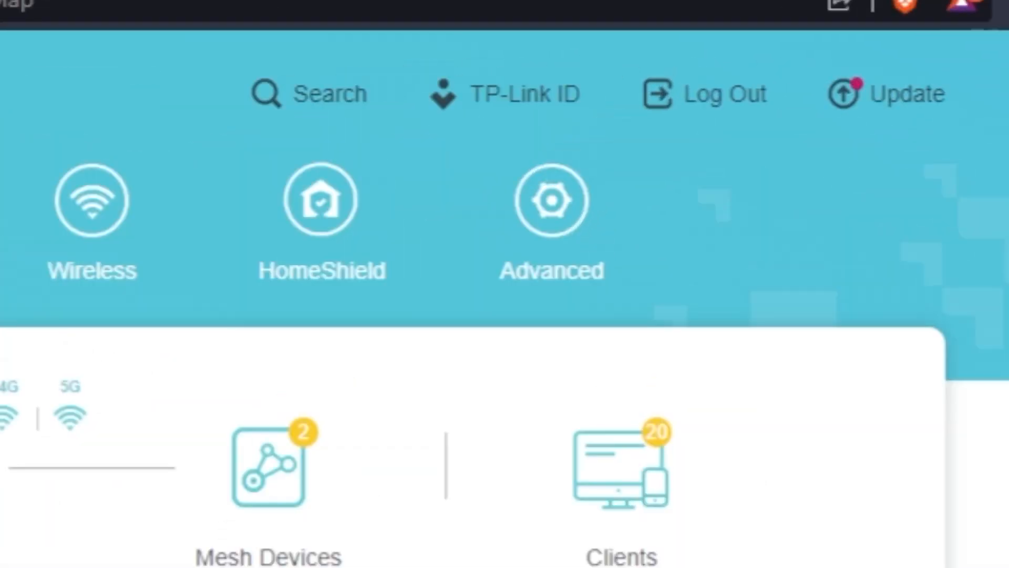
Reboot the router from the System section of the advanced settings.
click(531, 281)
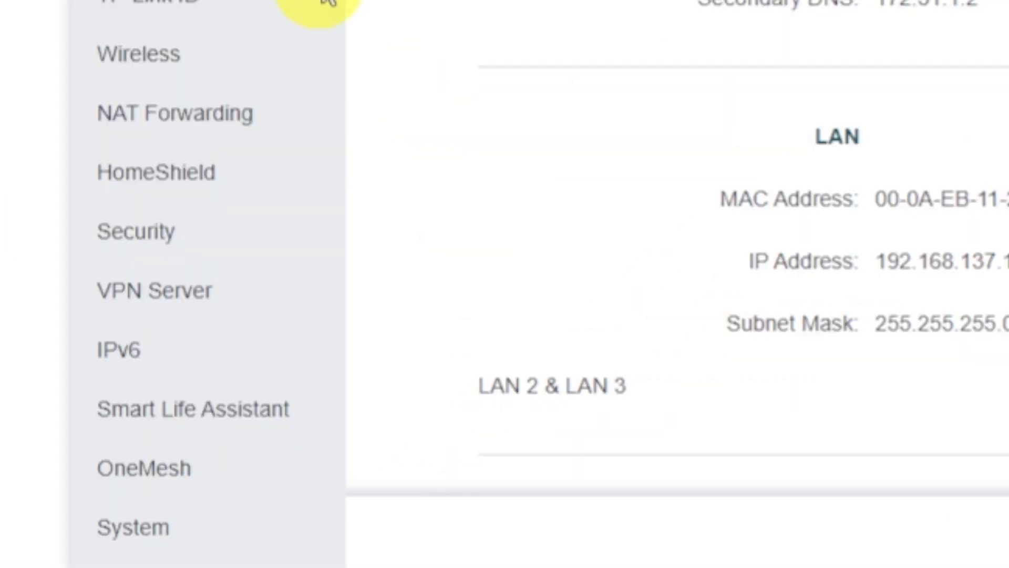
scroll(303, 365, down, 1)
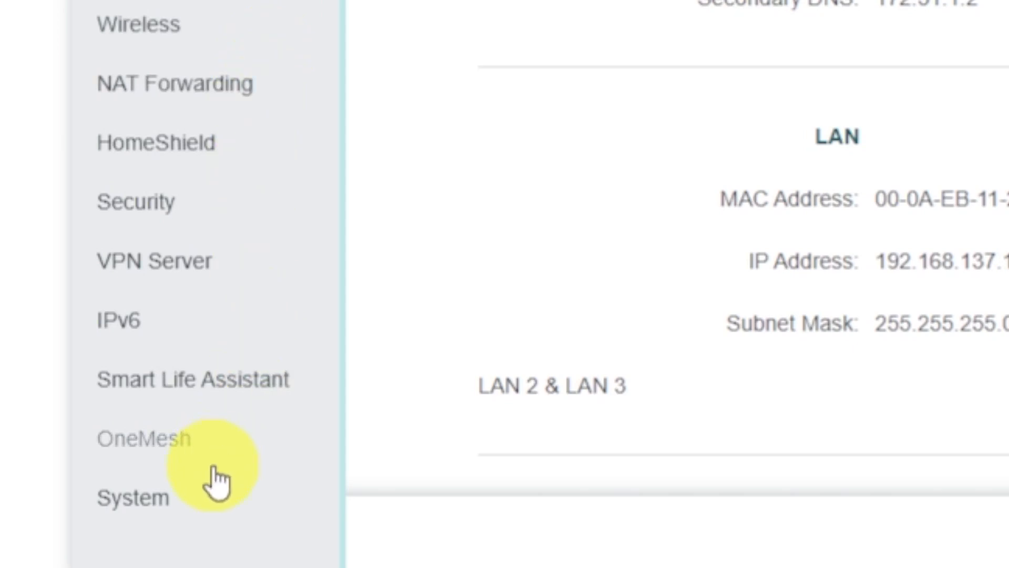
click(200, 506)
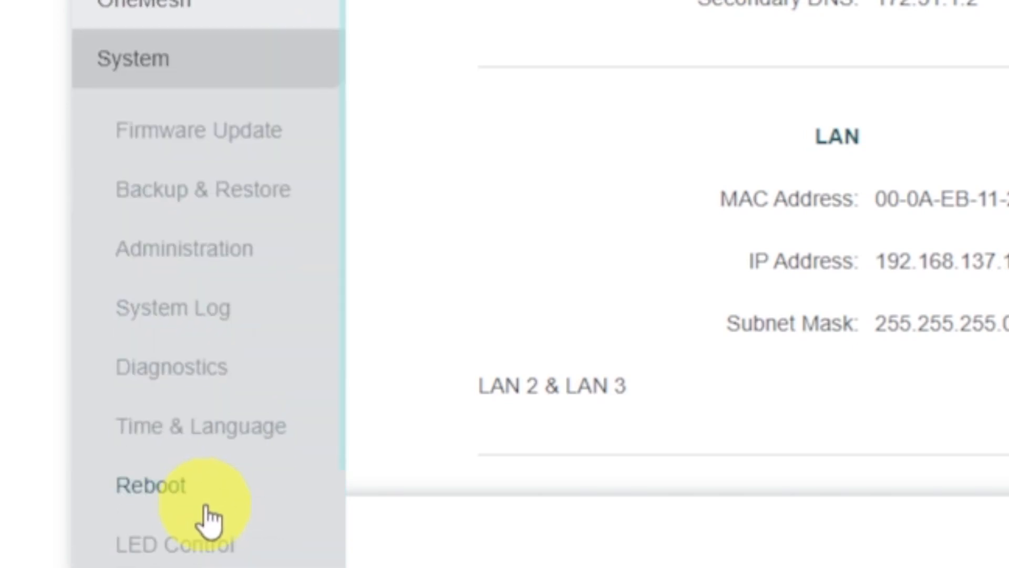
click(248, 494)
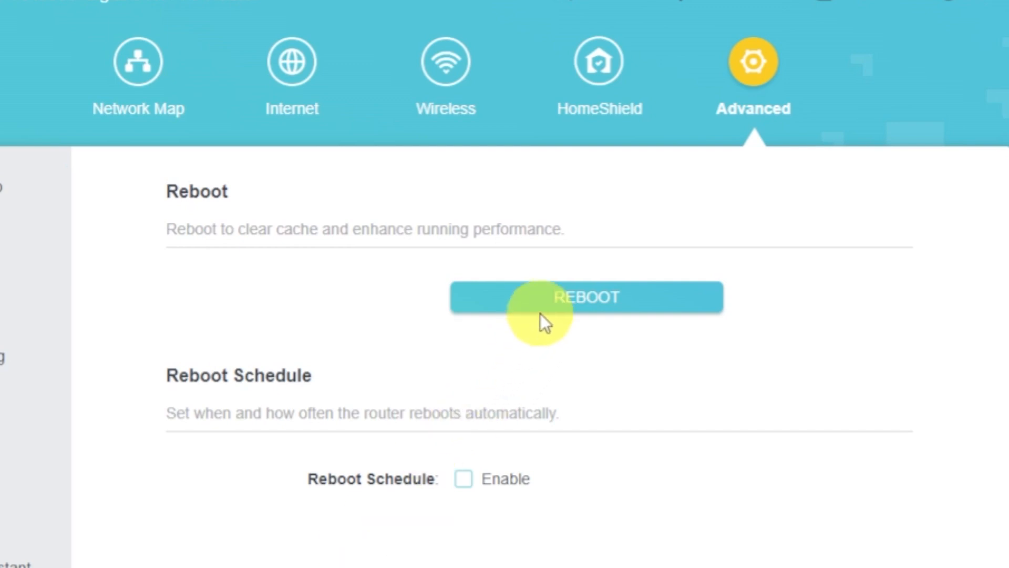
click(540, 313)
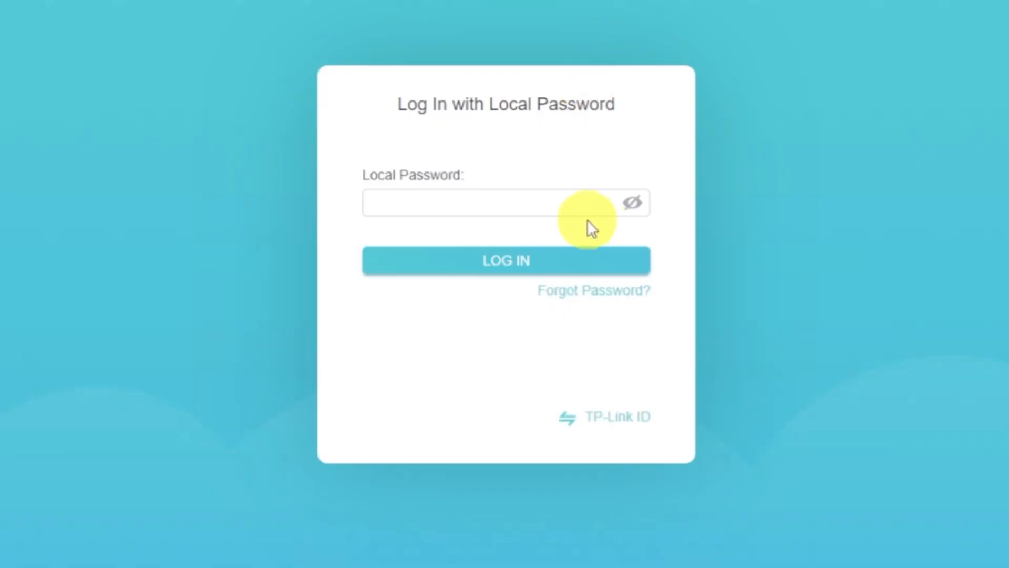
Log back in to the router with the local password.
click(554, 208)
text(a)
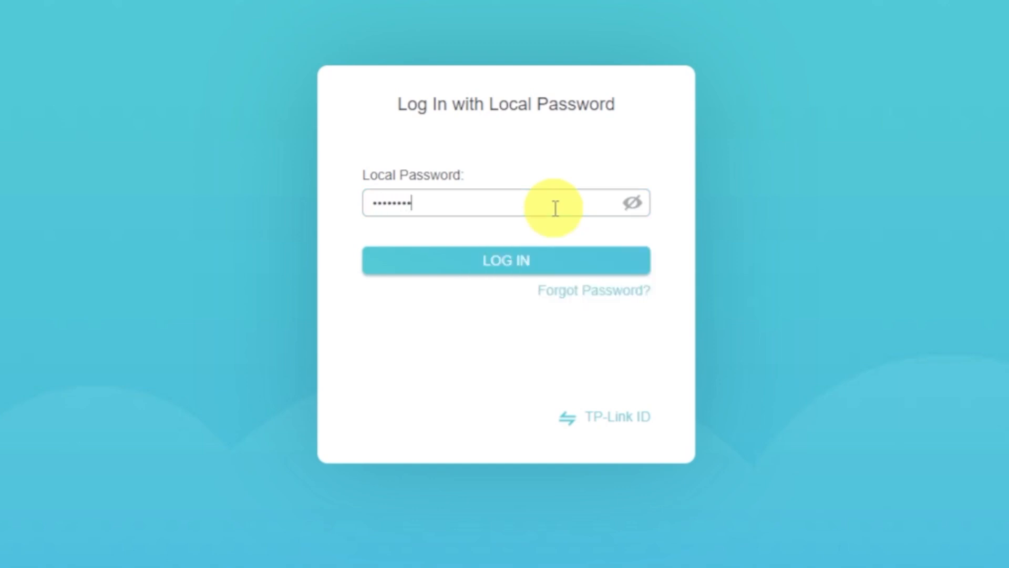
click(532, 263)
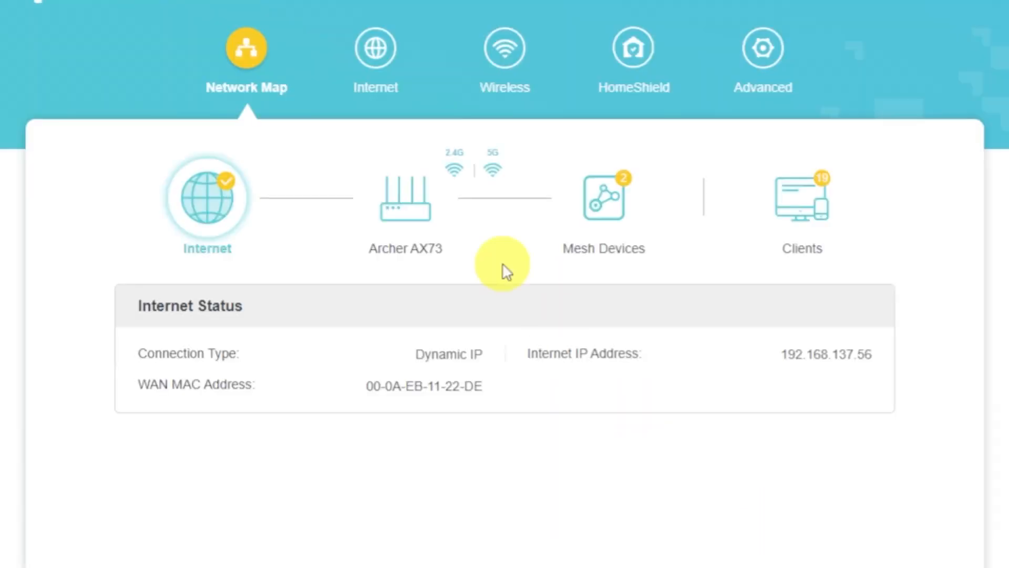
Set the router MAC address option in the internet settings to Clone Current Device MAC and save it.
click(391, 77)
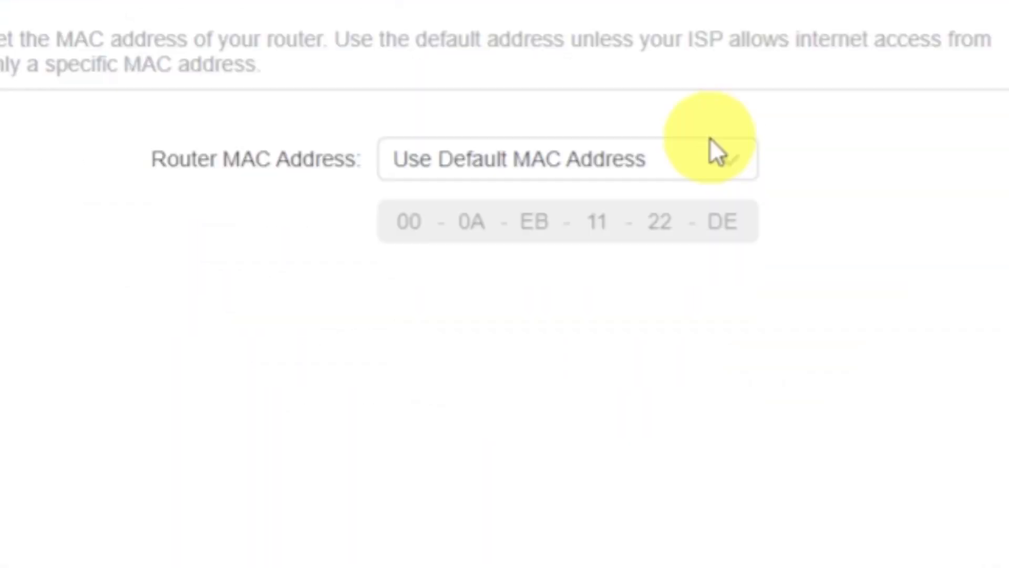
click(640, 440)
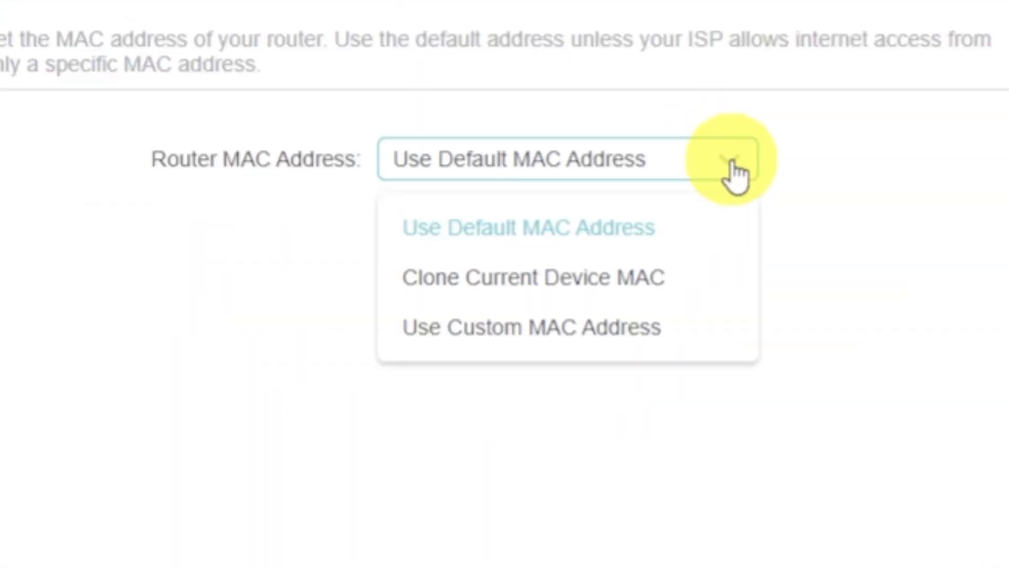
click(633, 277)
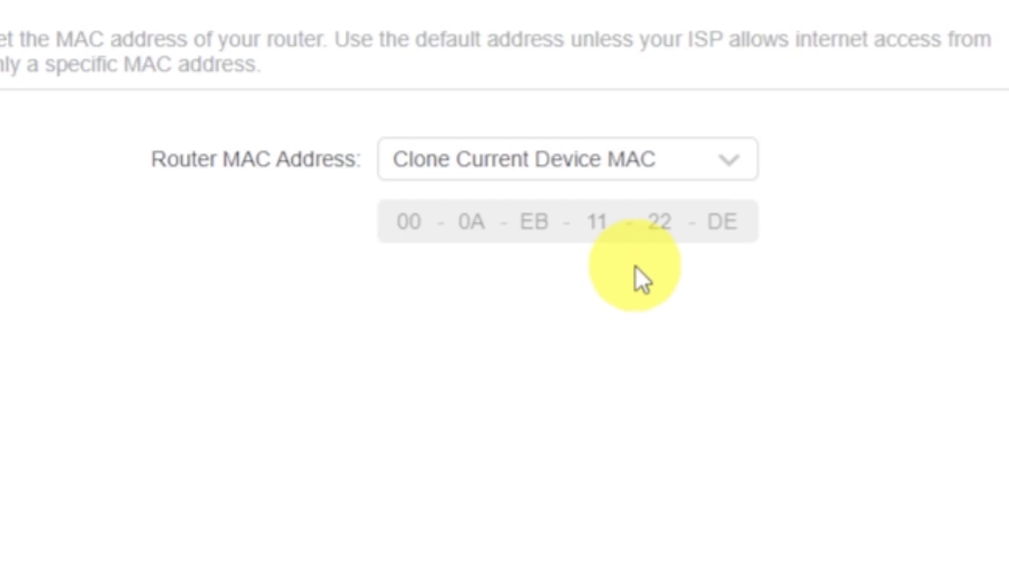
click(866, 541)
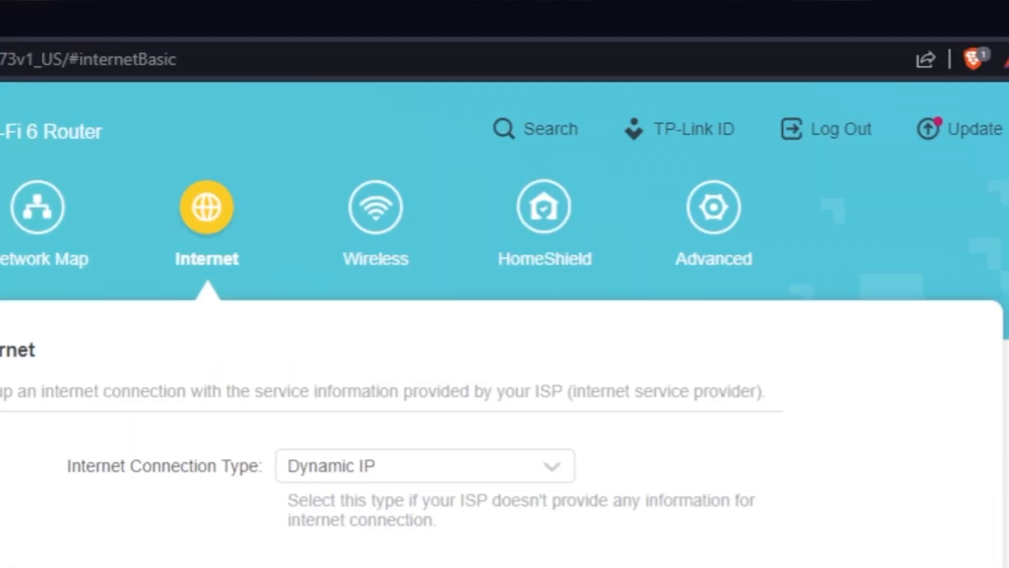
Restart the router again through the advanced System settings after the MAC address change.
click(741, 226)
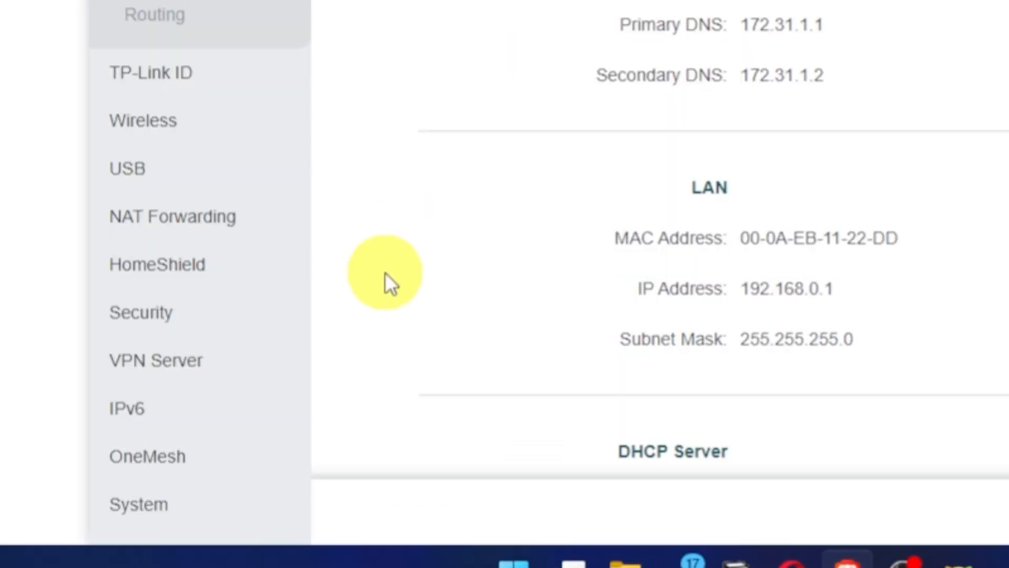
click(152, 504)
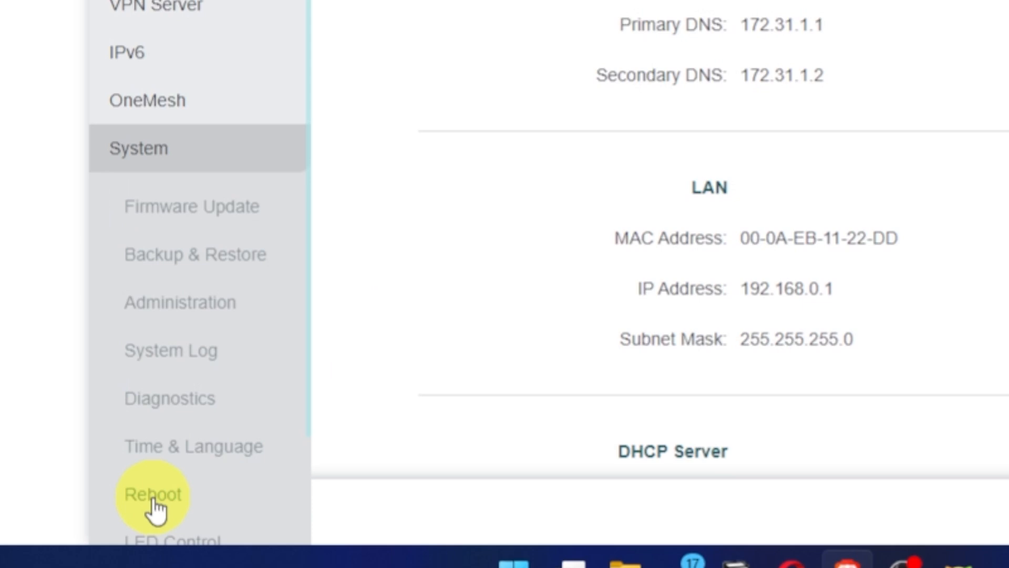
click(180, 504)
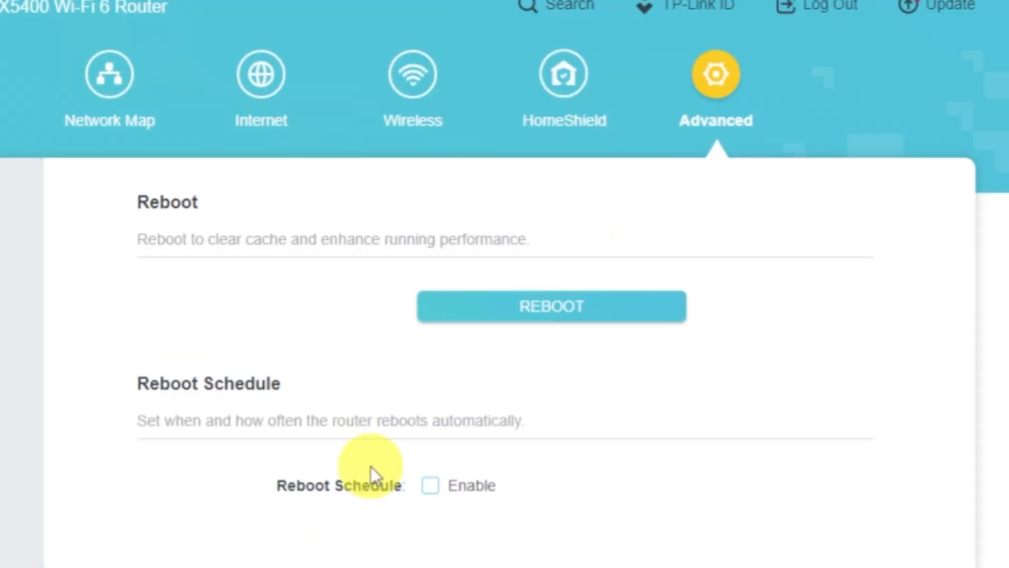
click(481, 314)
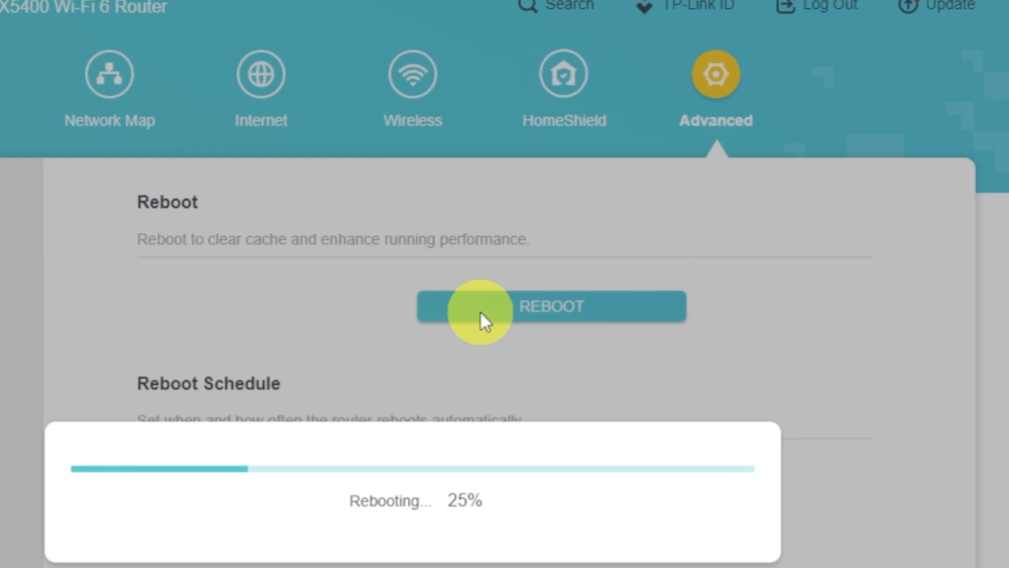